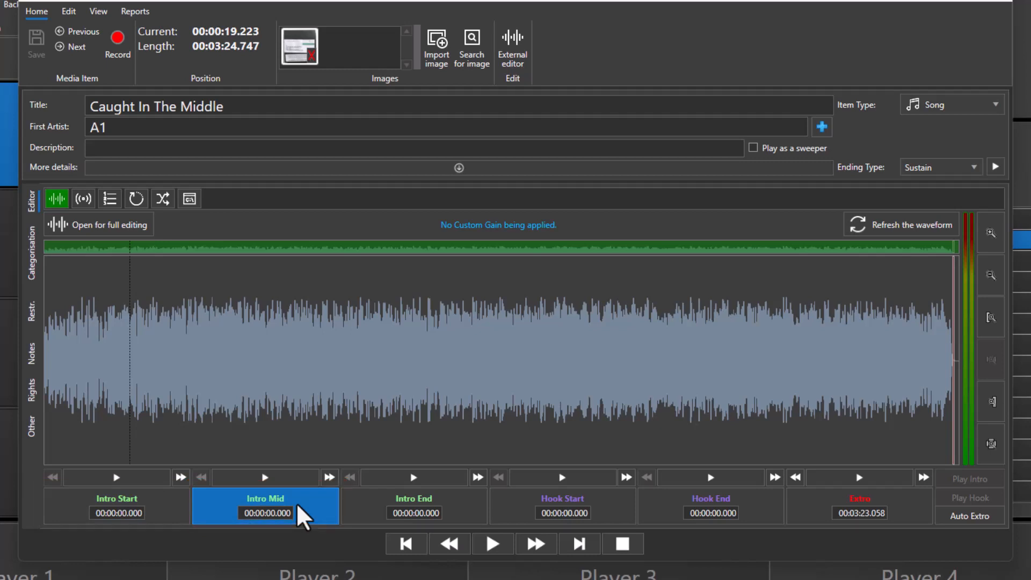
# Play Caught In The Middle from its opening section and mark the Intro End at 00:00:22.331 during playback.
pyautogui.click(61, 385)
pyautogui.click(493, 544)
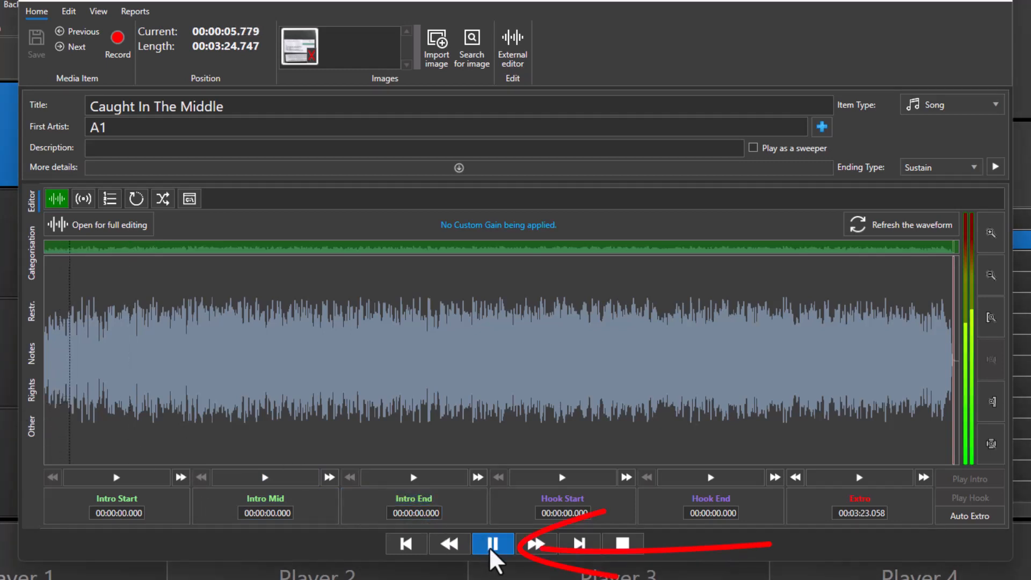
pyautogui.click(115, 330)
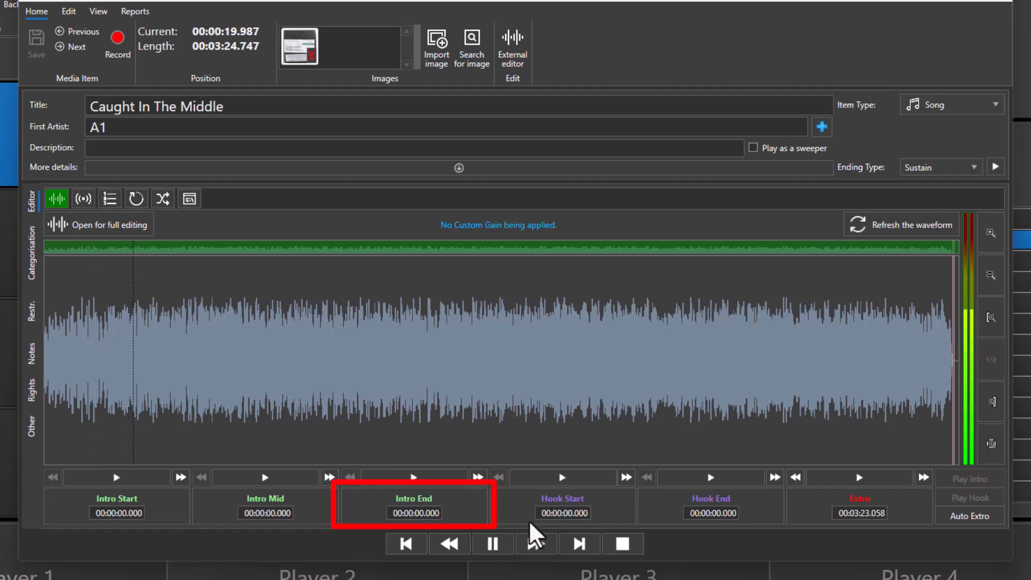
pyautogui.click(474, 498)
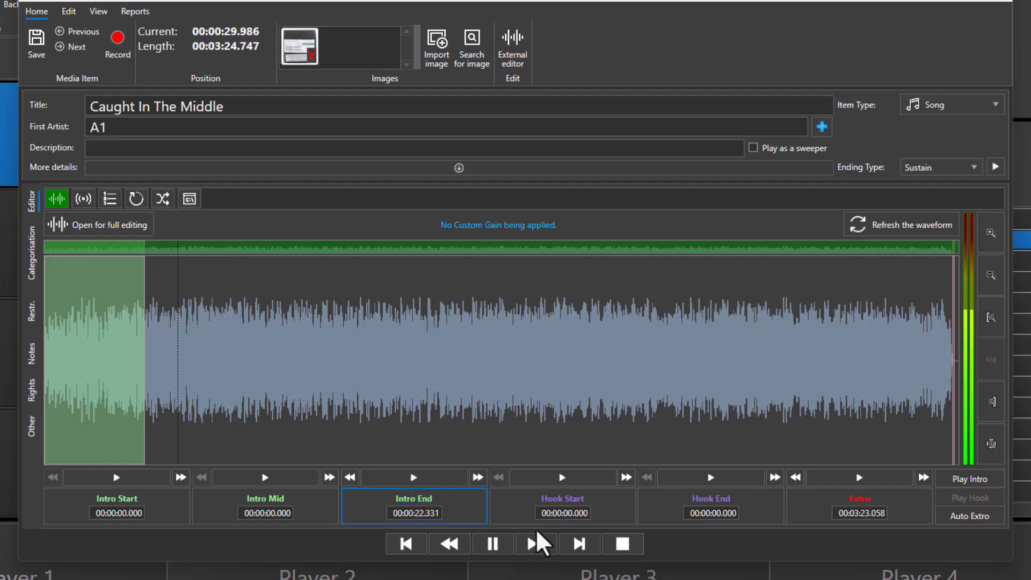
pyautogui.click(623, 544)
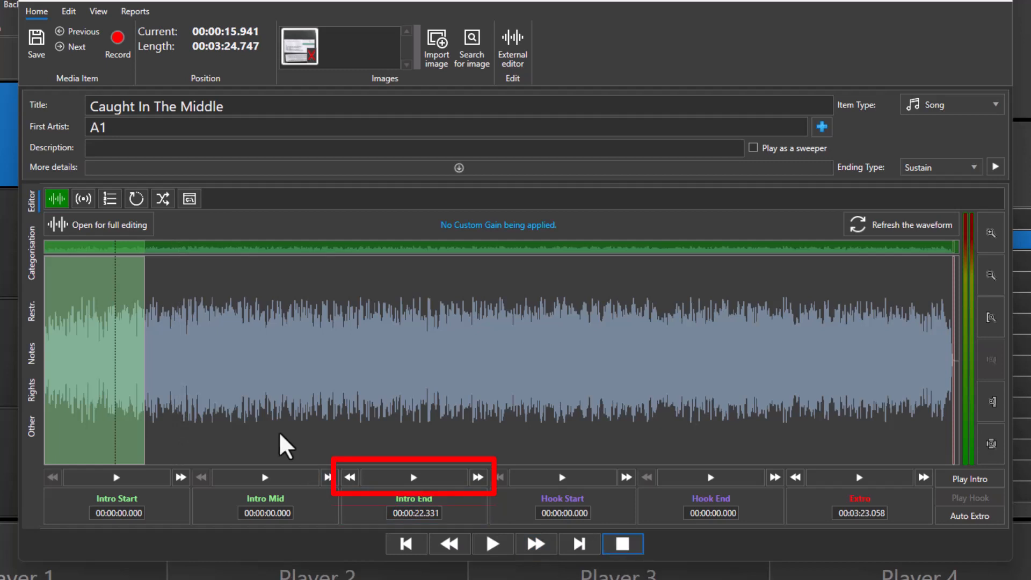
# Audition the Intro End marker and nudge it earlier in small increments to 00:00:22.071.
pyautogui.click(414, 478)
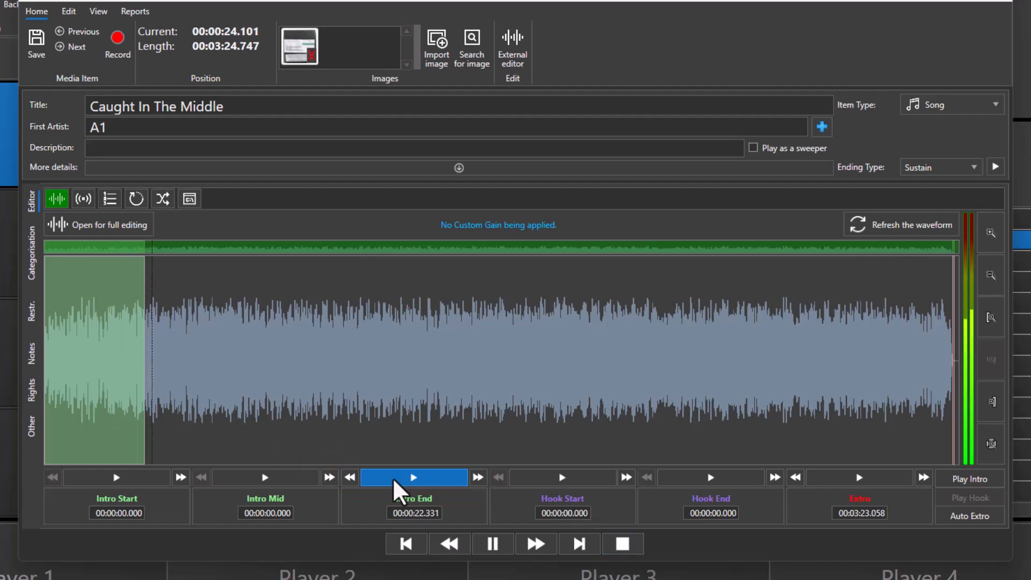
pyautogui.click(620, 545)
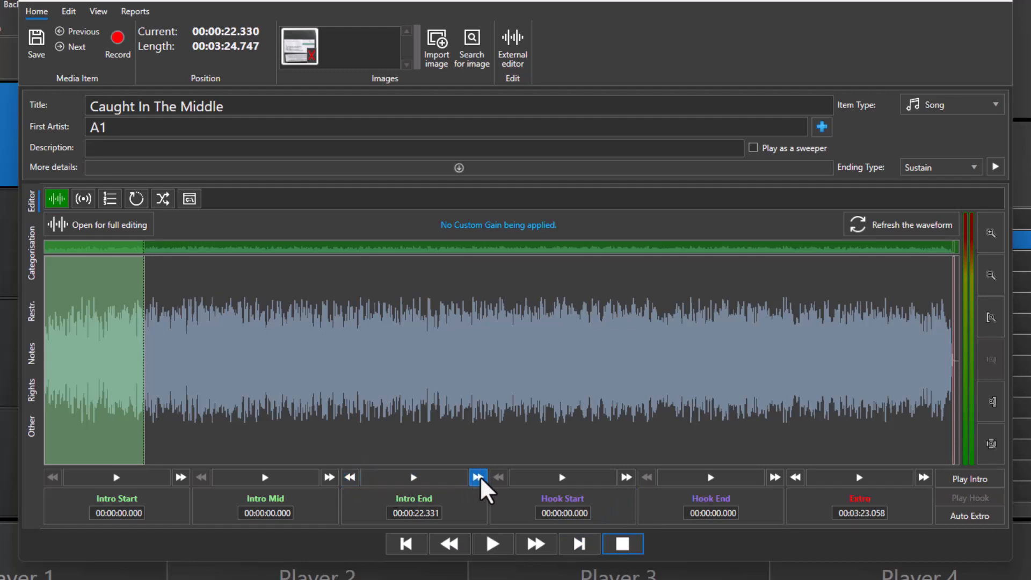
pyautogui.click(349, 475)
pyautogui.click(349, 476)
pyautogui.click(369, 475)
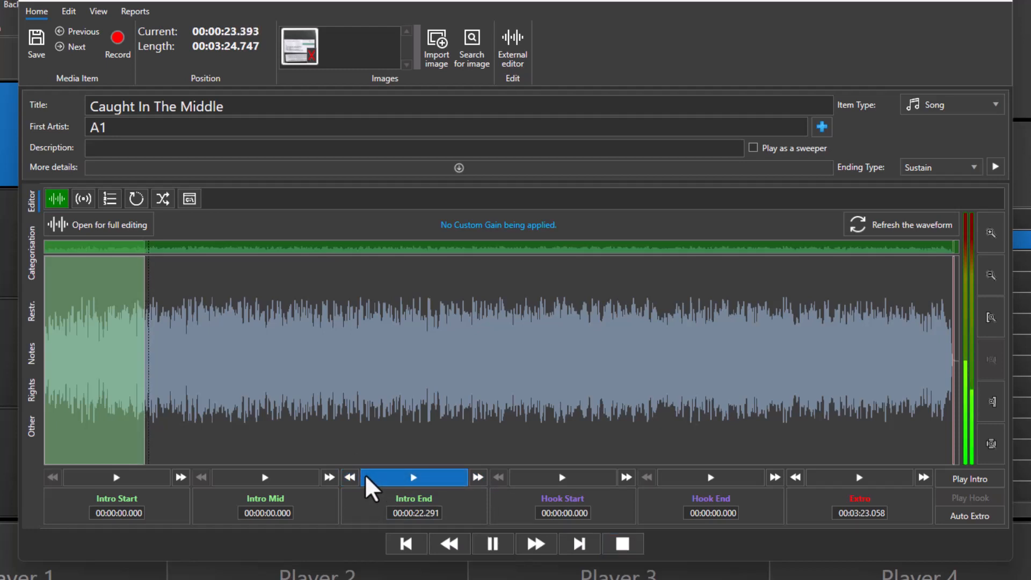
pyautogui.click(353, 477)
pyautogui.click(353, 477)
pyautogui.click(354, 477)
pyautogui.click(353, 477)
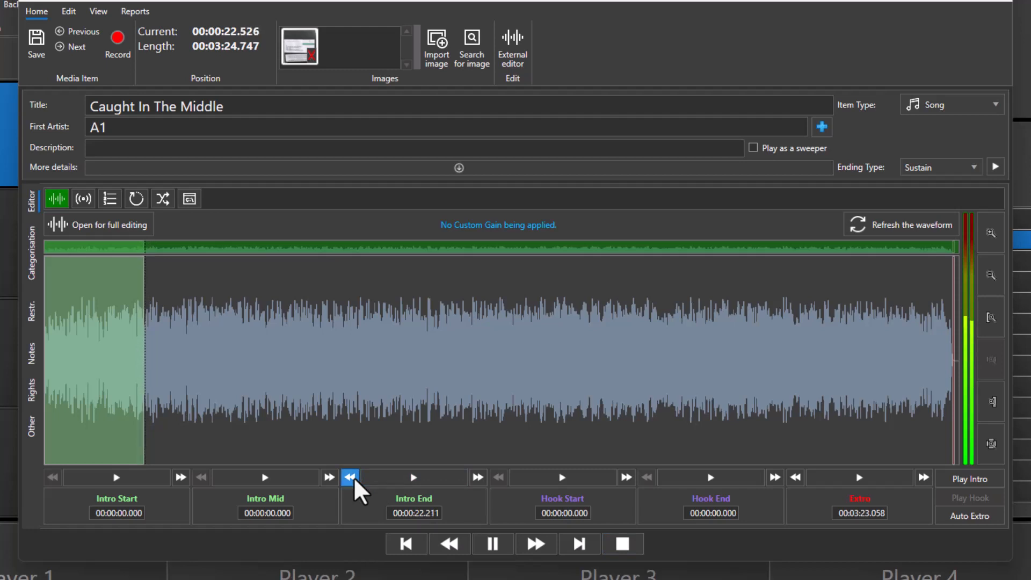
pyautogui.click(353, 477)
pyautogui.click(353, 477)
pyautogui.click(353, 477)
pyautogui.click(353, 477)
pyautogui.click(353, 477)
pyautogui.click(353, 477)
pyautogui.click(354, 477)
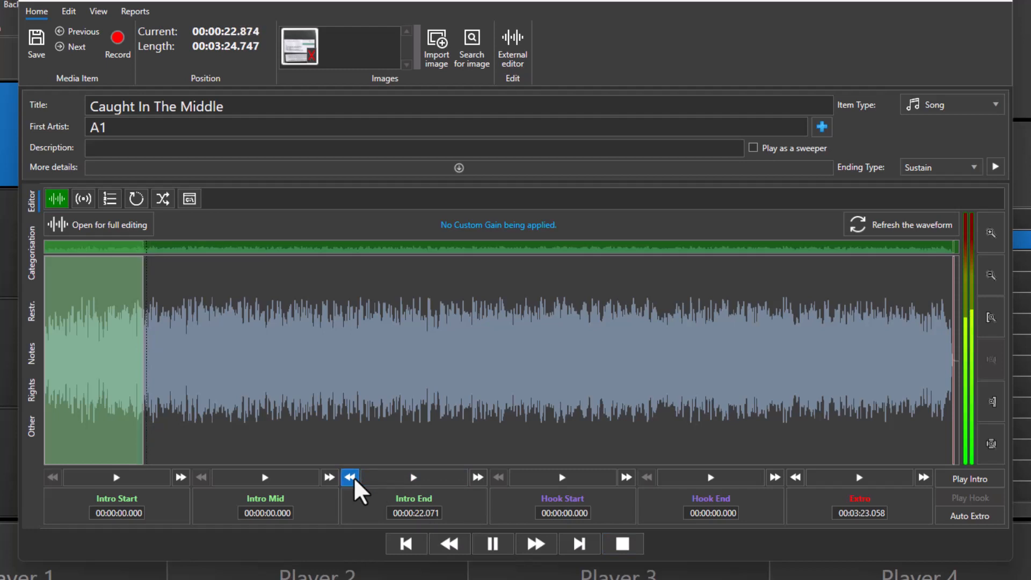
pyautogui.click(629, 553)
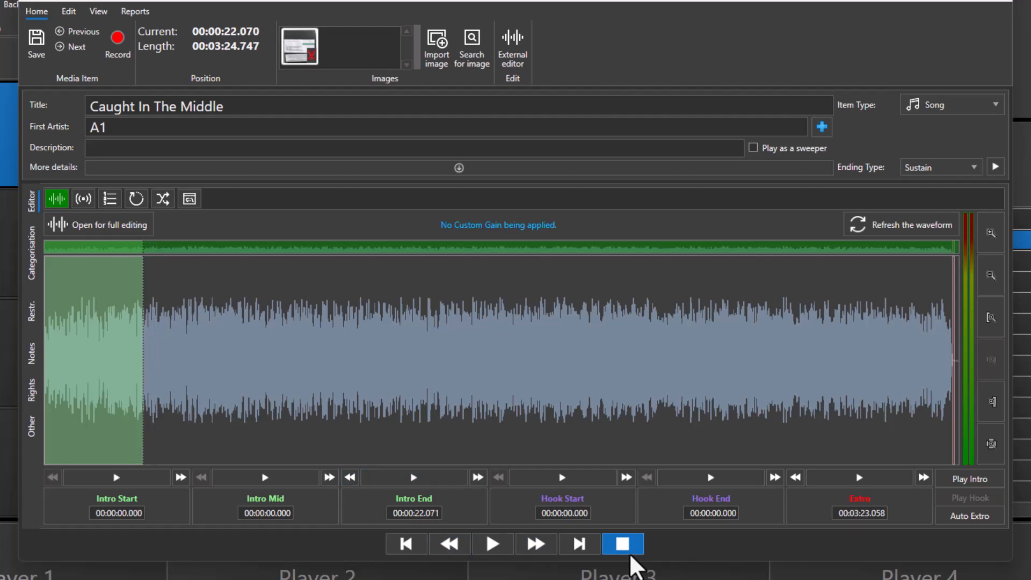
# Play the song's middle section and mark Hook Start at 00:01:18.608 and Hook End at 00:01:20.030.
pyautogui.click(395, 298)
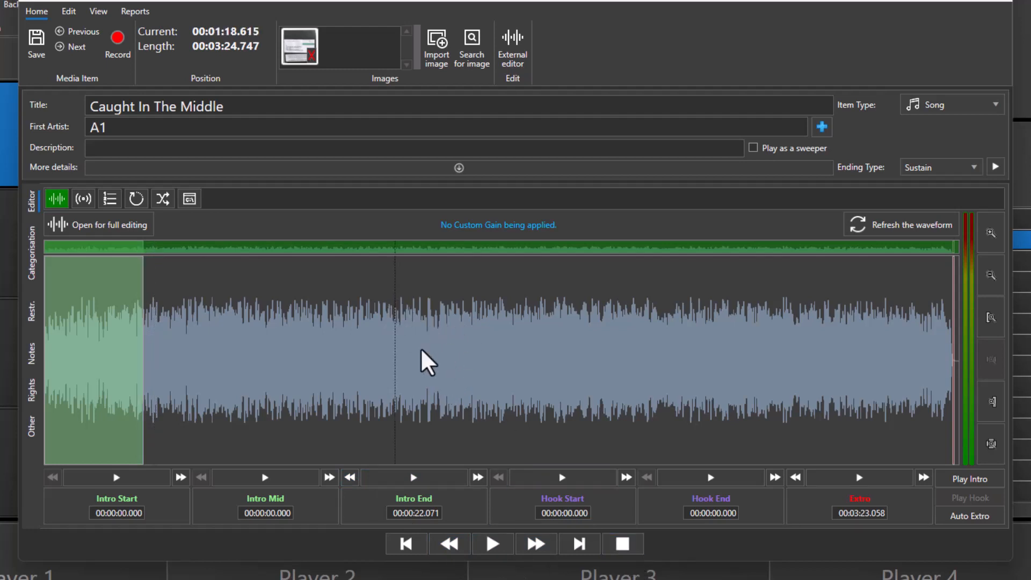
pyautogui.click(491, 539)
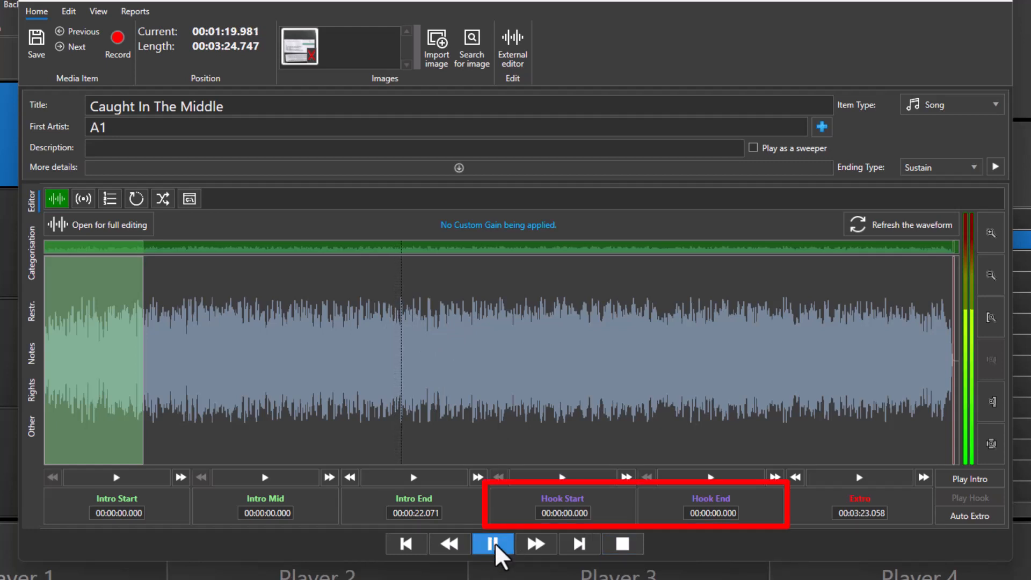
pyautogui.click(386, 295)
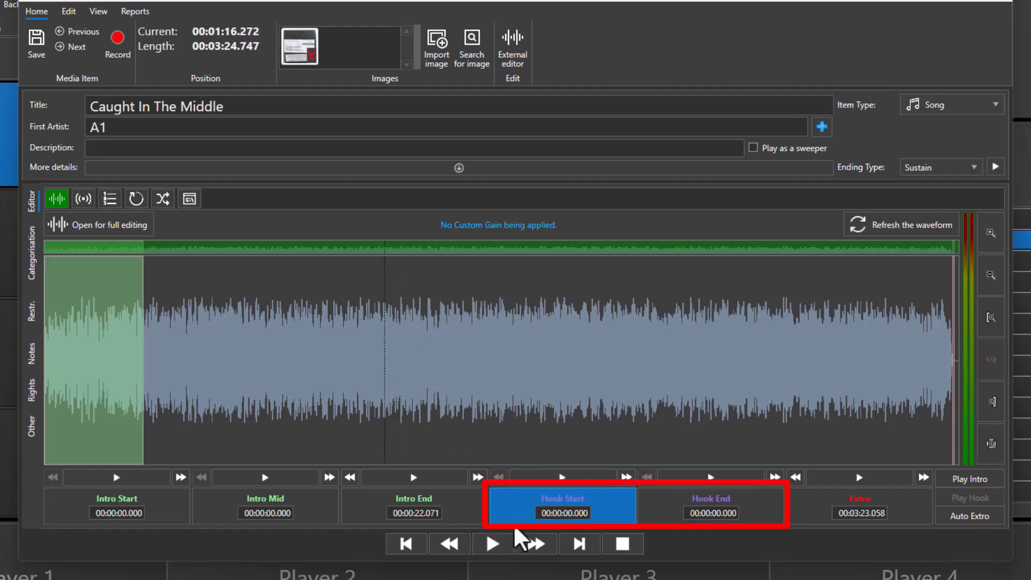
pyautogui.click(493, 545)
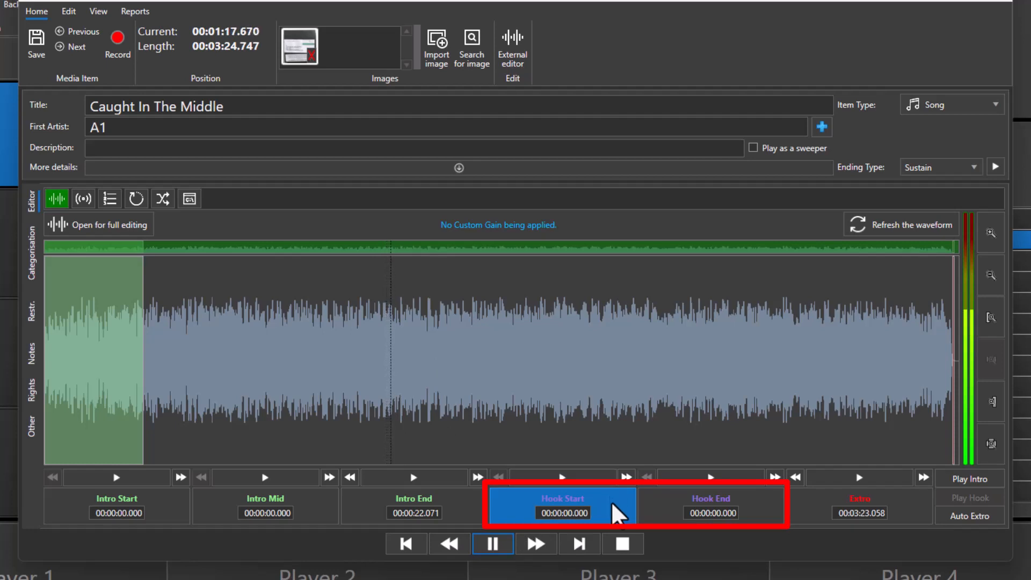
pyautogui.click(620, 511)
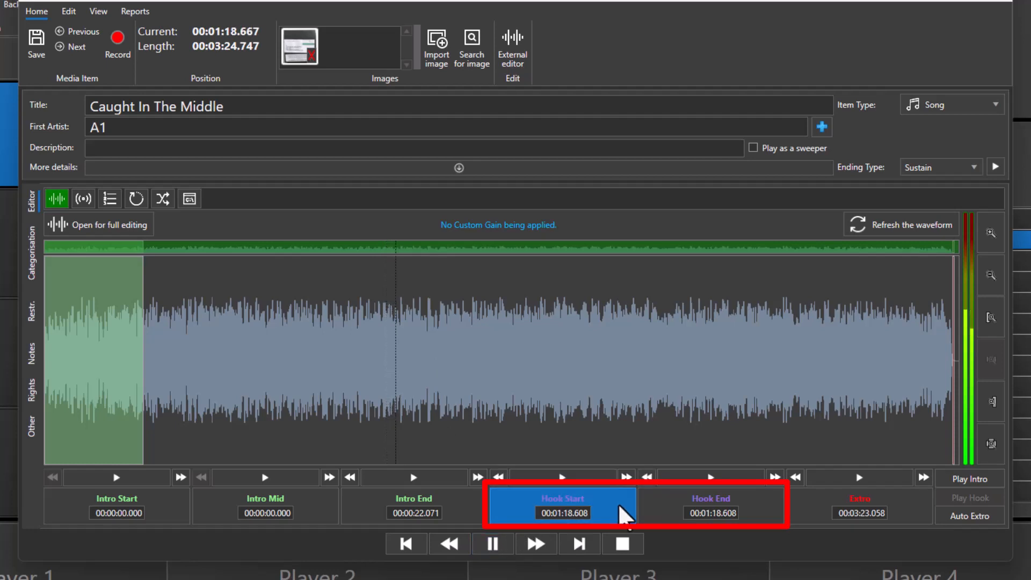
pyautogui.click(771, 510)
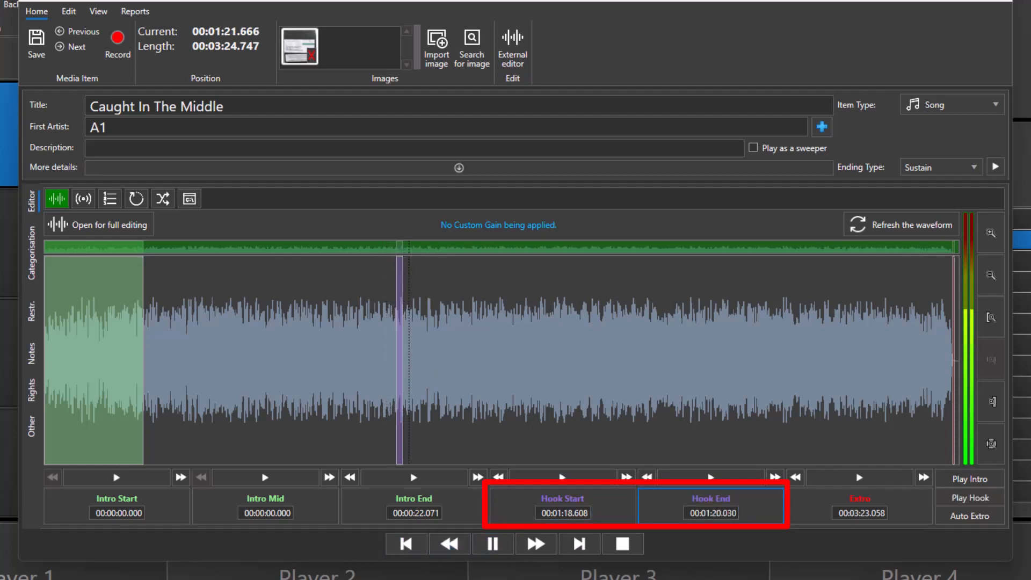
pyautogui.click(626, 552)
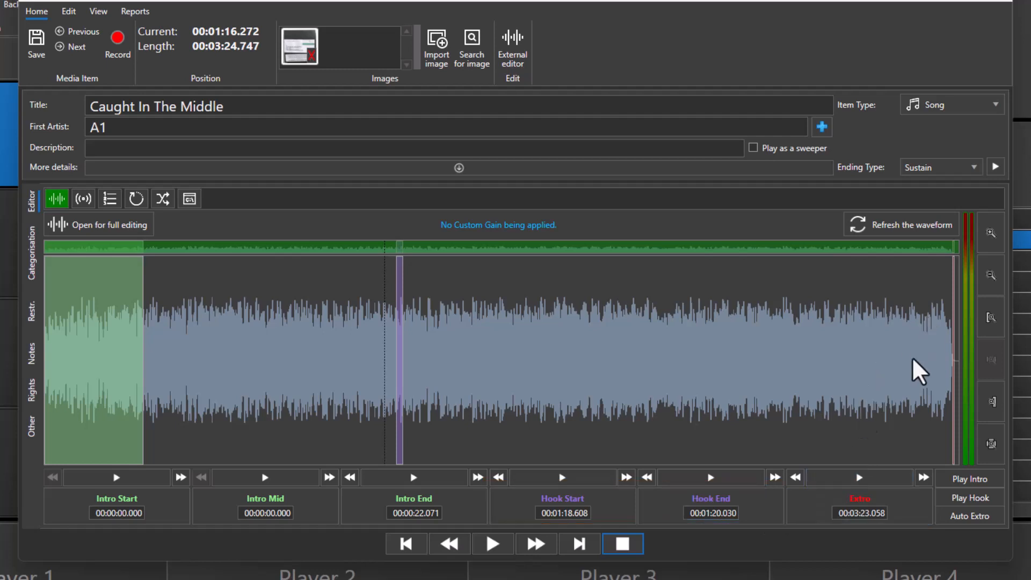
# Check the hook and ending on the waveform and save the marker changes to Caught In The Middle.
pyautogui.scroll(2, 913, 357)
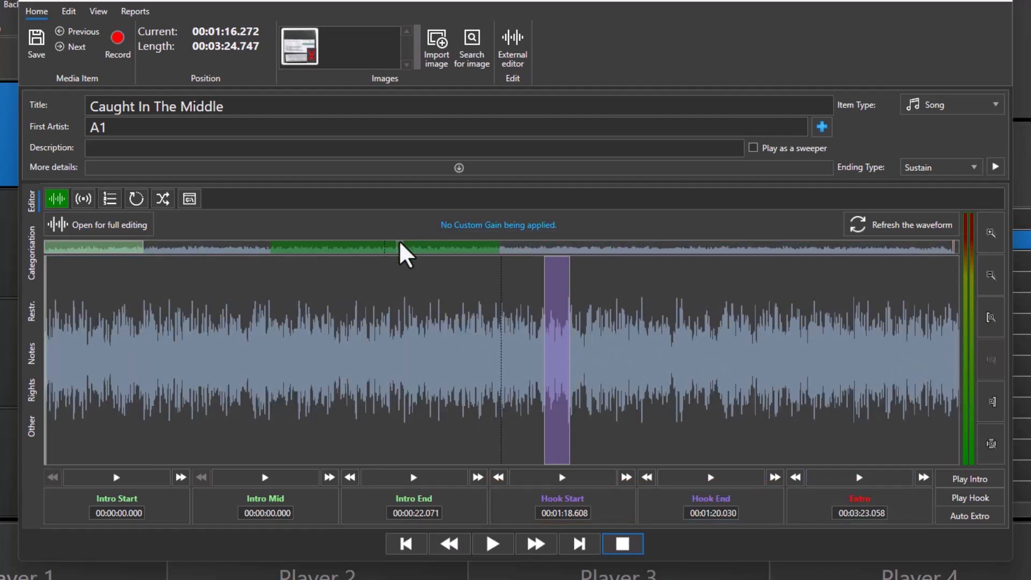
pyautogui.moveTo(418, 254)
pyautogui.mouseDown()
pyautogui.moveTo(802, 297)
pyautogui.moveTo(926, 276)
pyautogui.moveTo(933, 363)
pyautogui.mouseUp()
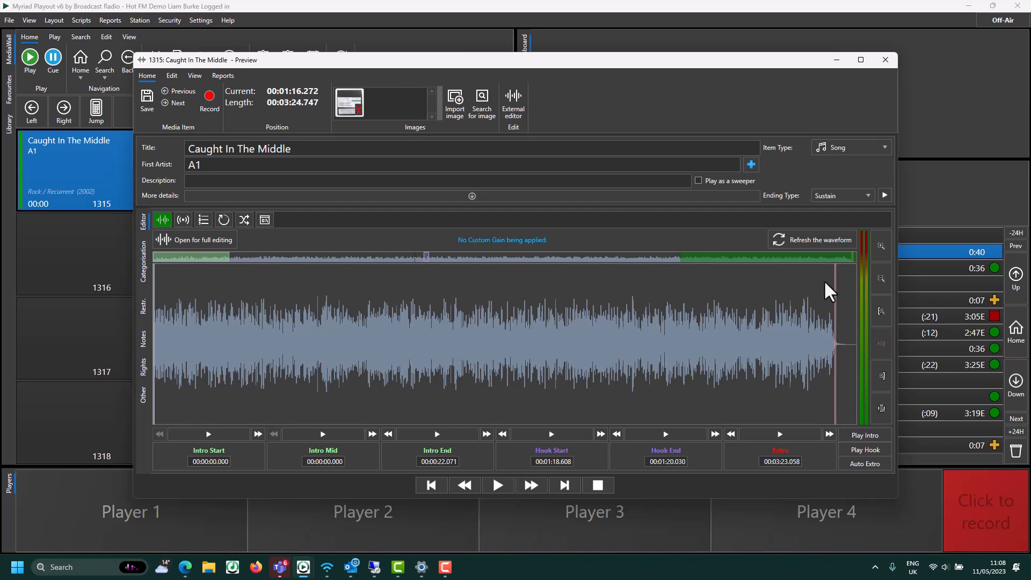
pyautogui.scroll(-3, 506, 322)
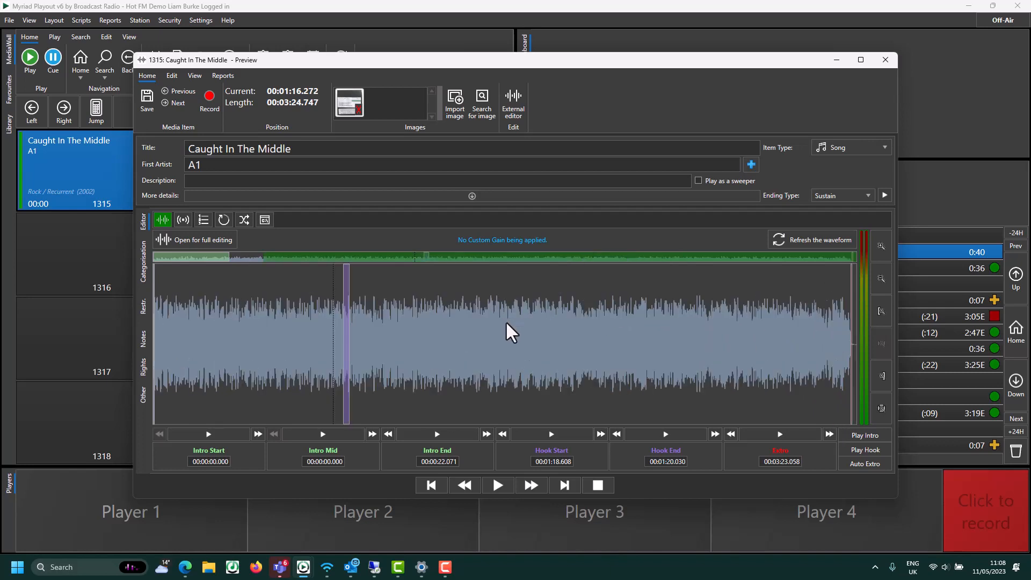
pyautogui.scroll(-1, 510, 332)
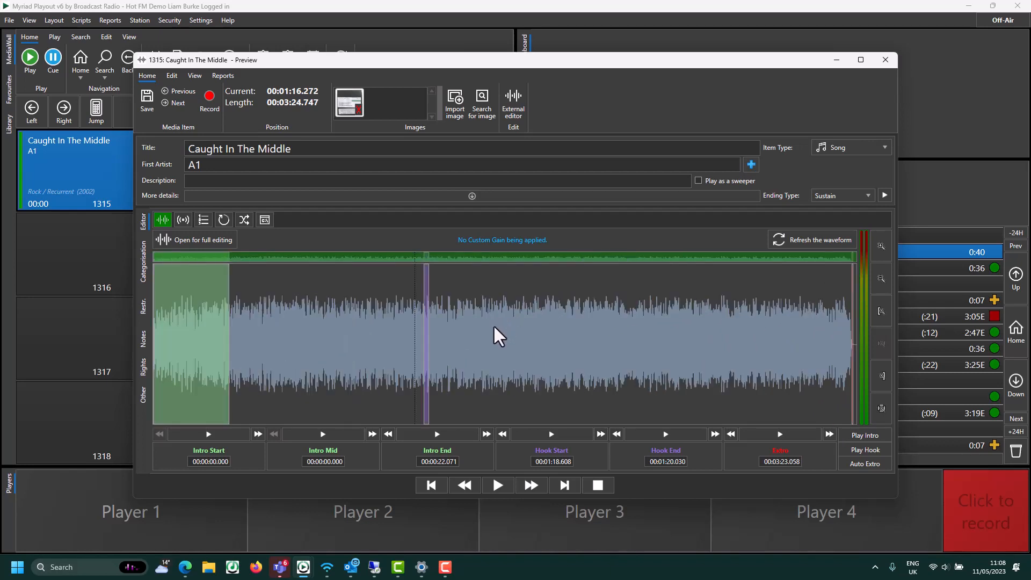
pyautogui.click(147, 114)
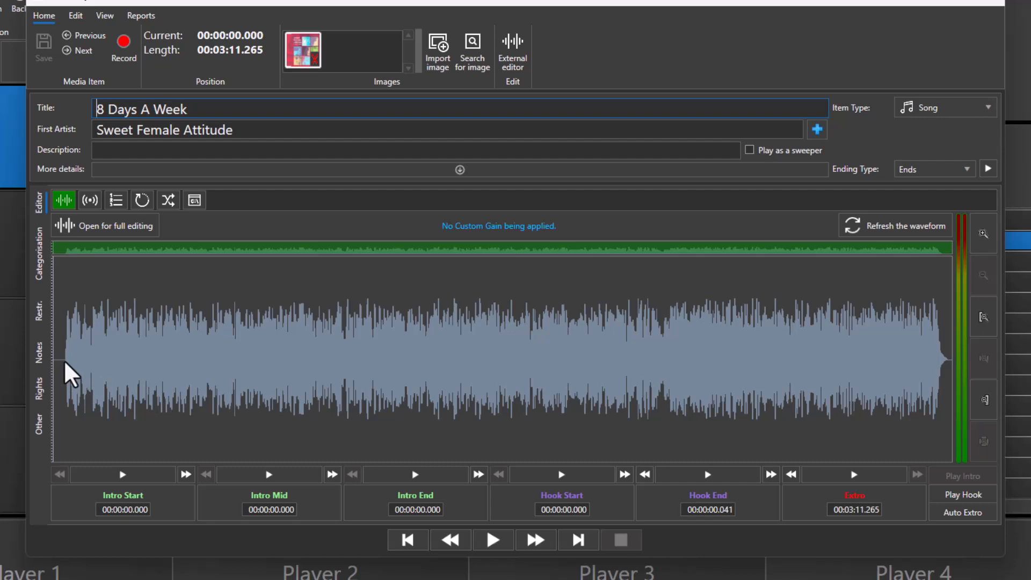
# Show the Start/End markers for 8 Days A Week and set Overall Start to 00:00:02.957, where the audio begins.
pyautogui.click(104, 16)
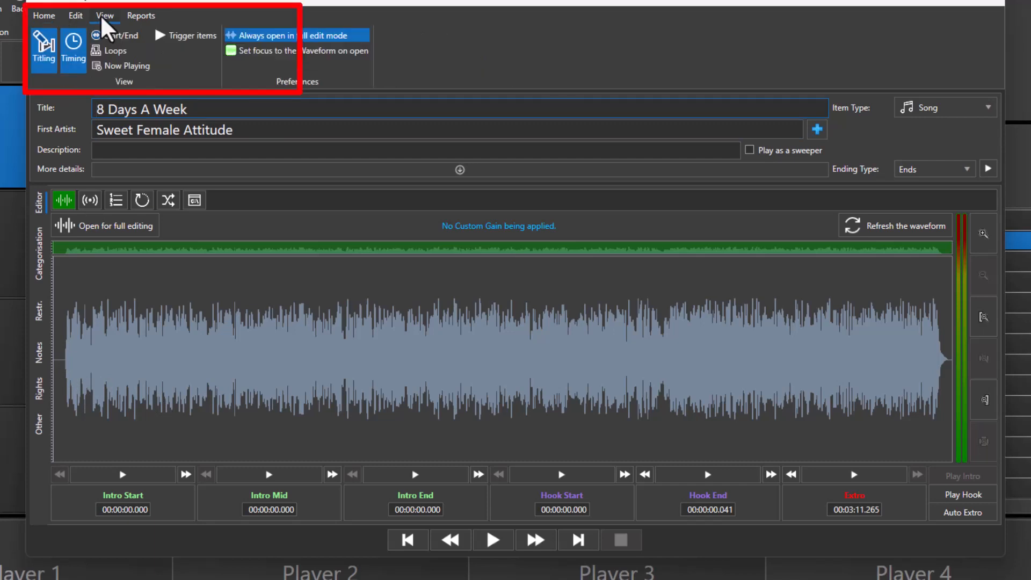
pyautogui.click(134, 37)
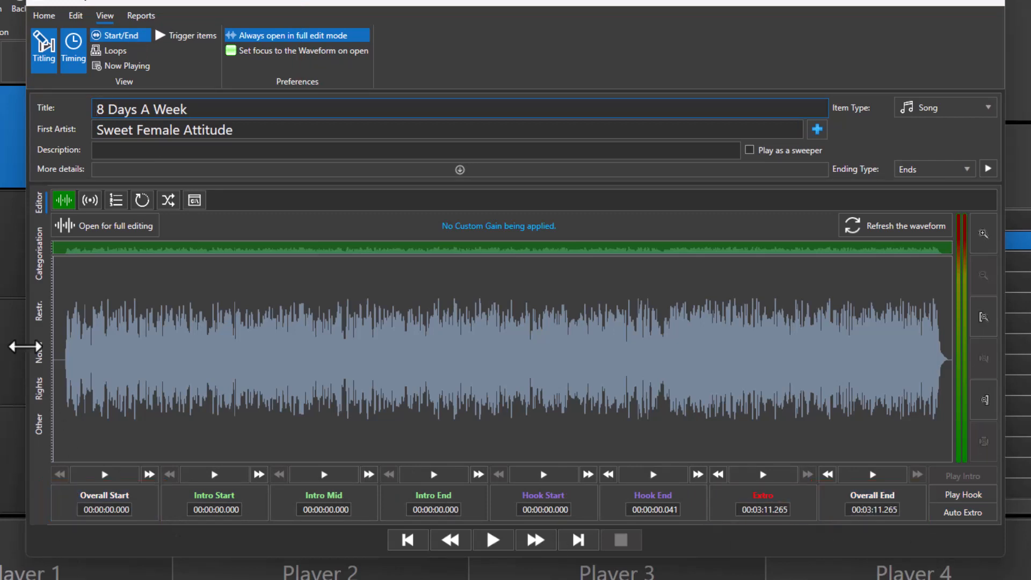
pyautogui.scroll(1, 127, 384)
pyautogui.scroll(1, 129, 385)
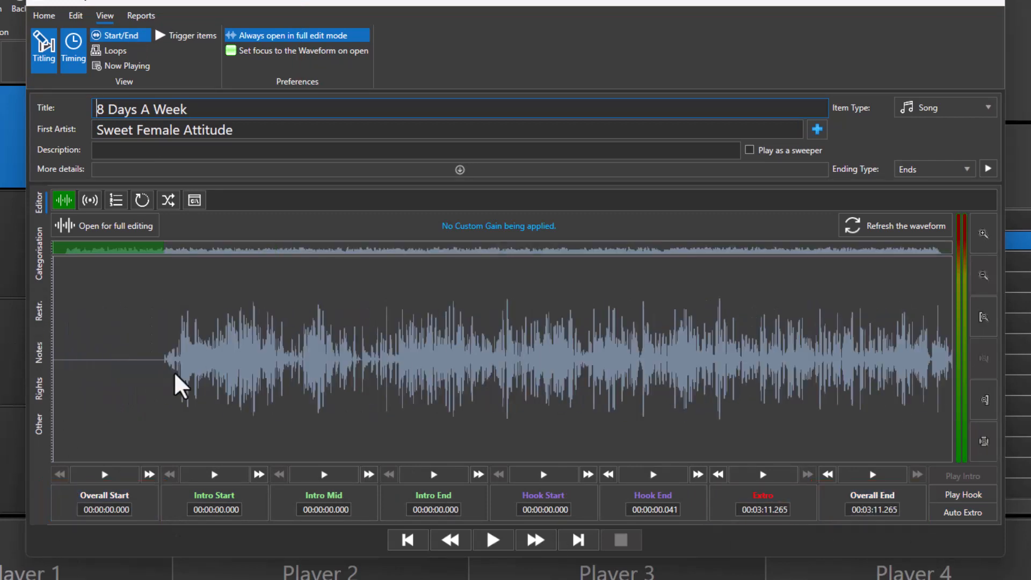
pyautogui.click(163, 350)
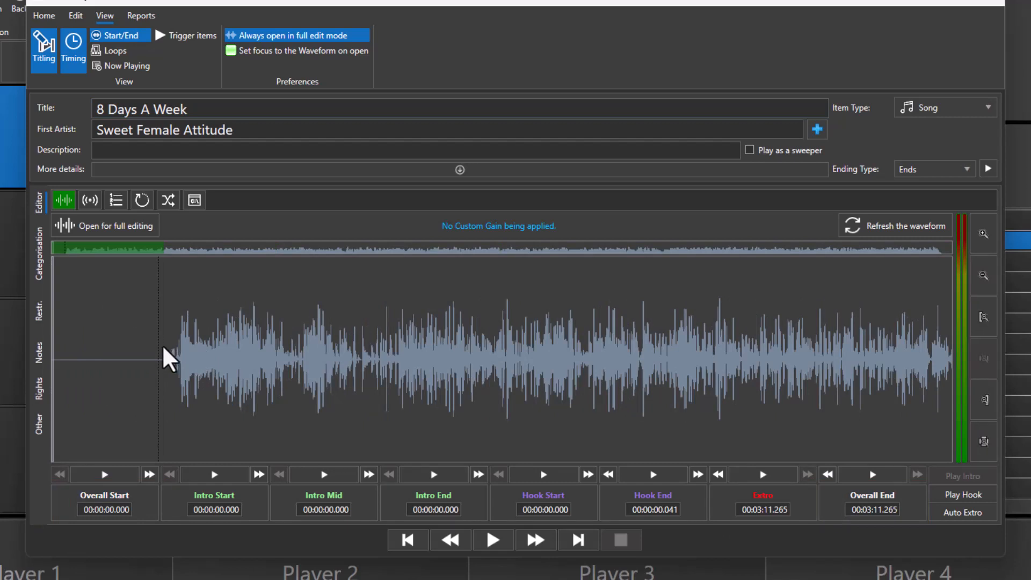
pyautogui.click(143, 502)
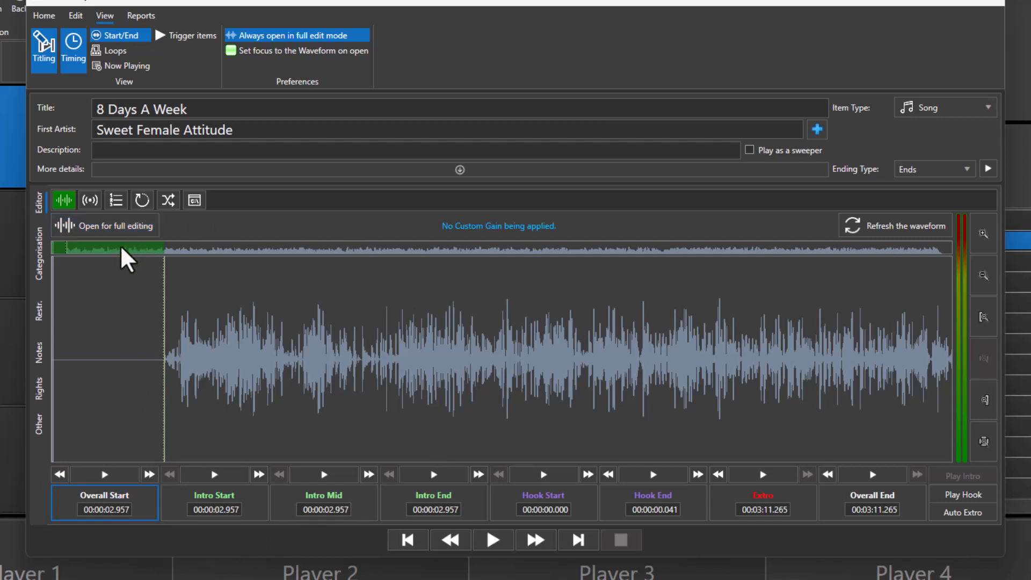
# Place the playback cursor where the audio fades into silence at the end of 8 Days A Week.
pyautogui.moveTo(122, 243); pyautogui.dragTo(968, 276)
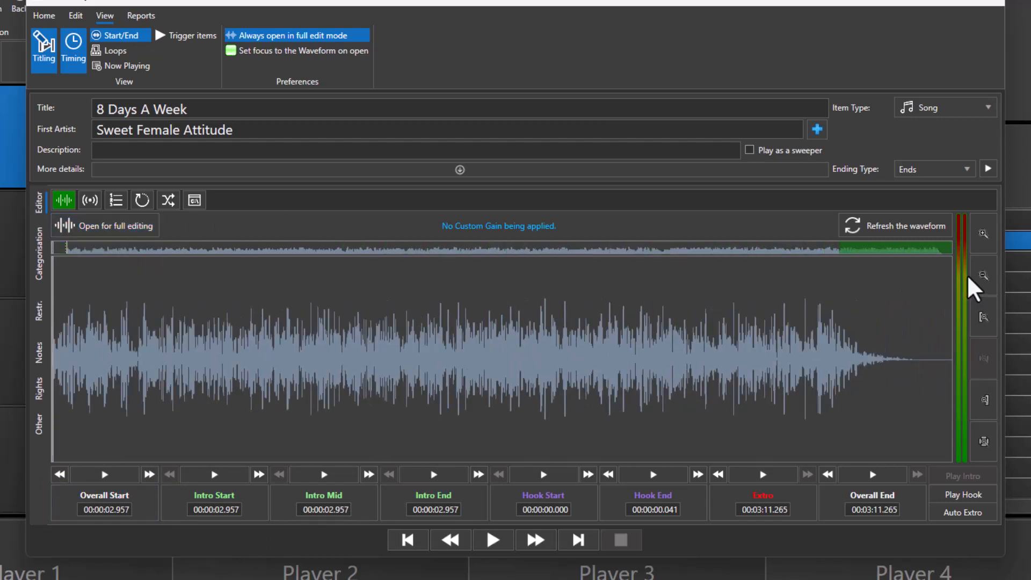
pyautogui.click(923, 368)
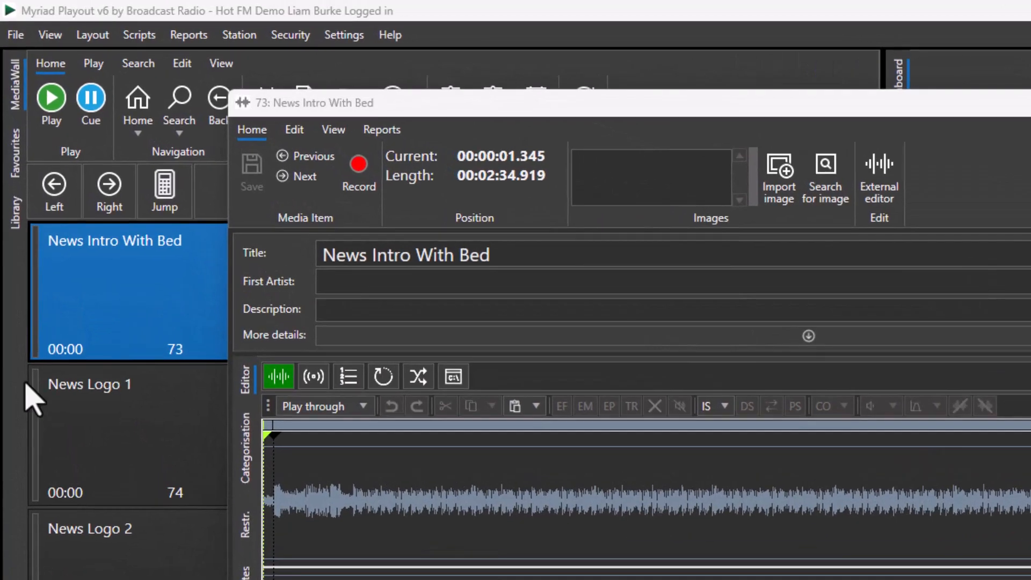
# Show the trigger items for News Intro With Bed and set its Intro End to 00:00:11.371, where the bed begins.
pyautogui.click(335, 131)
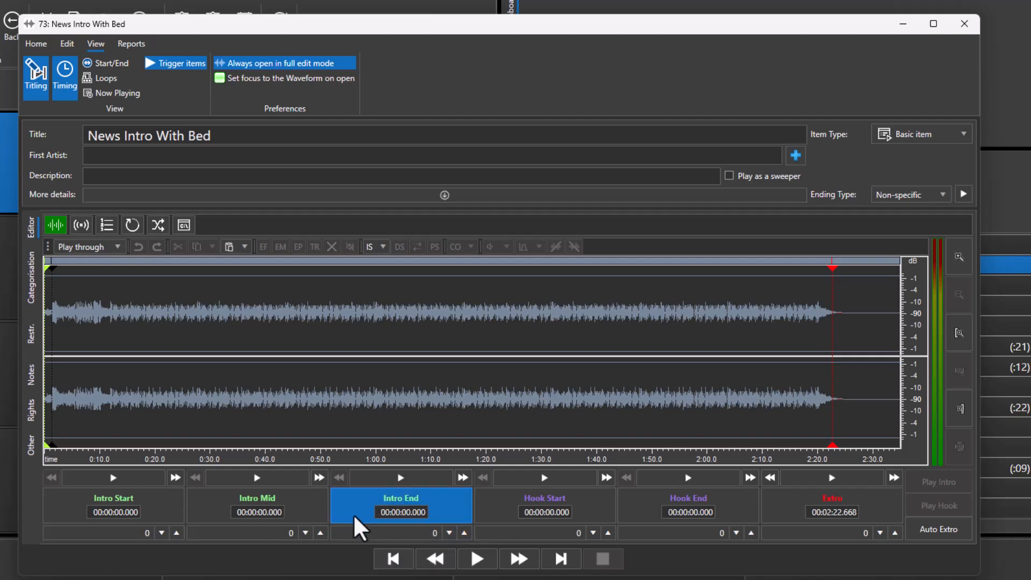
pyautogui.click(111, 309)
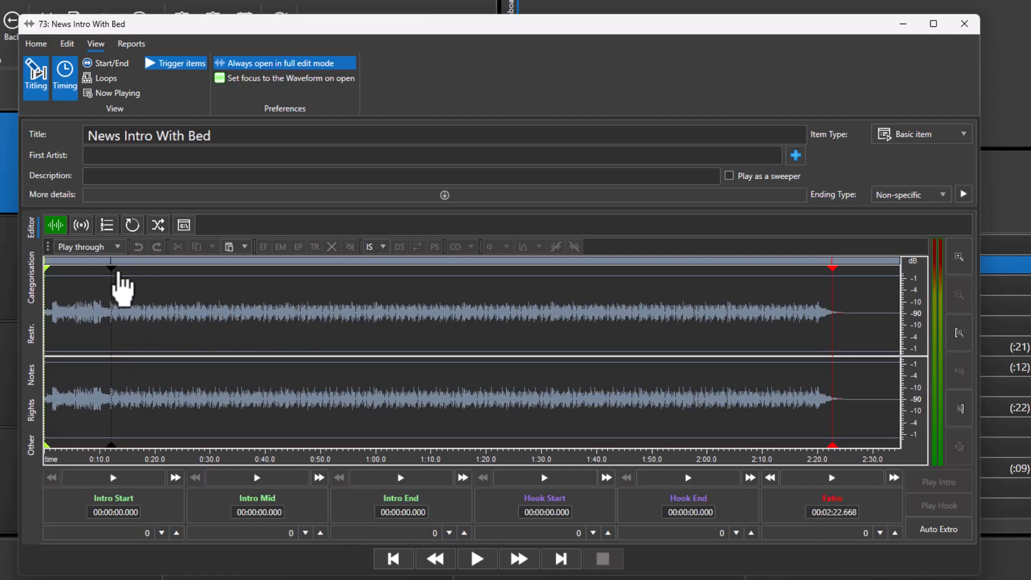
pyautogui.click(108, 270)
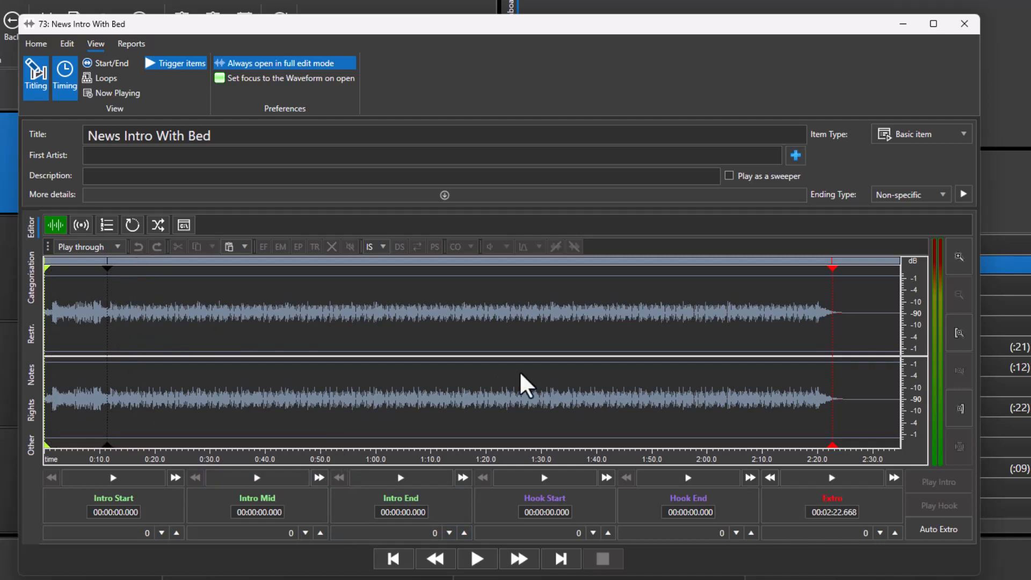
pyautogui.click(445, 510)
pyautogui.click(136, 324)
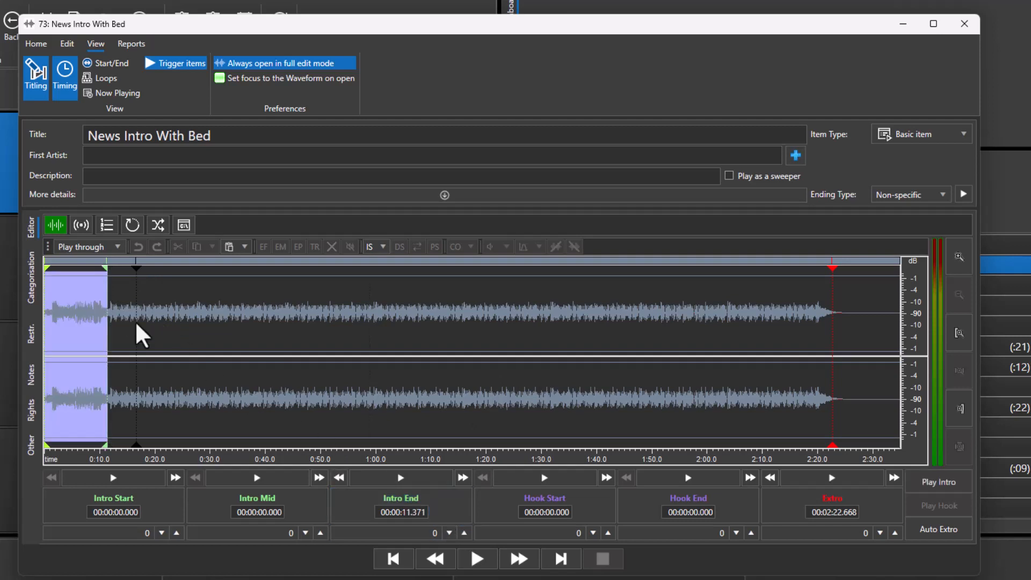
# Set the Intro End trigger item to 9950, save News Intro With Bed and close its editor.
pyautogui.click(443, 533)
pyautogui.write('9950')
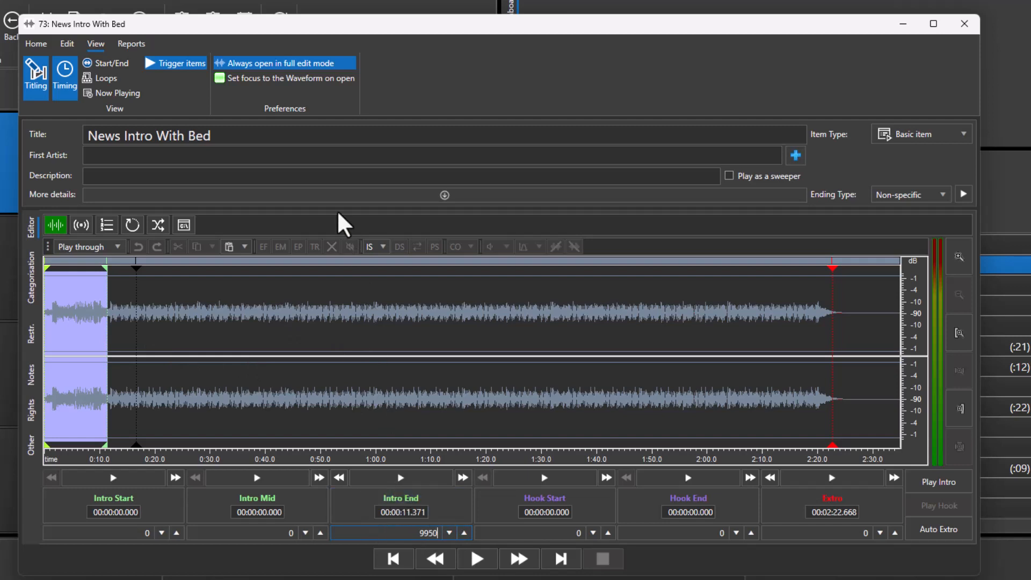
pyautogui.click(45, 49)
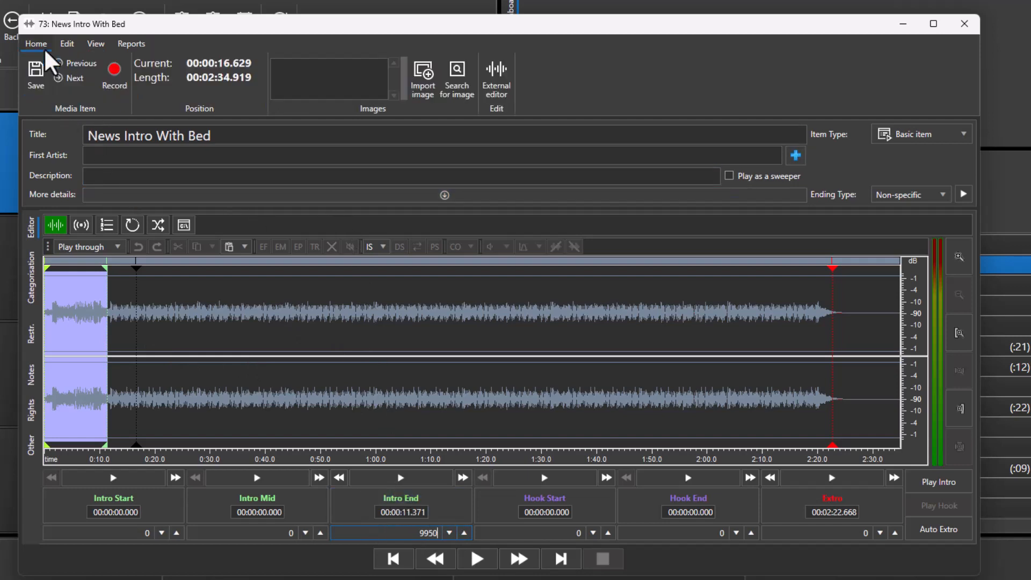
pyautogui.click(38, 69)
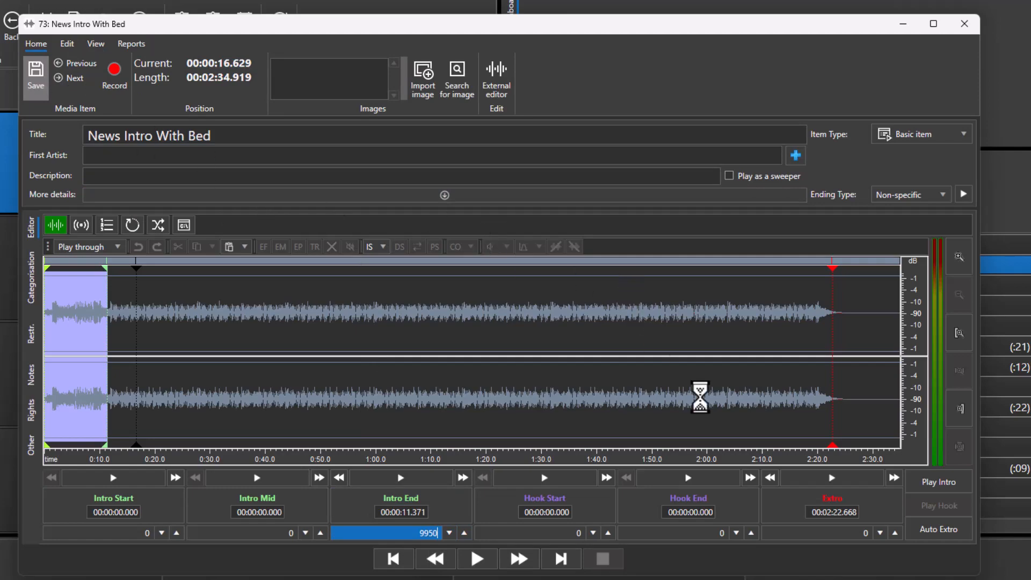
pyautogui.click(964, 23)
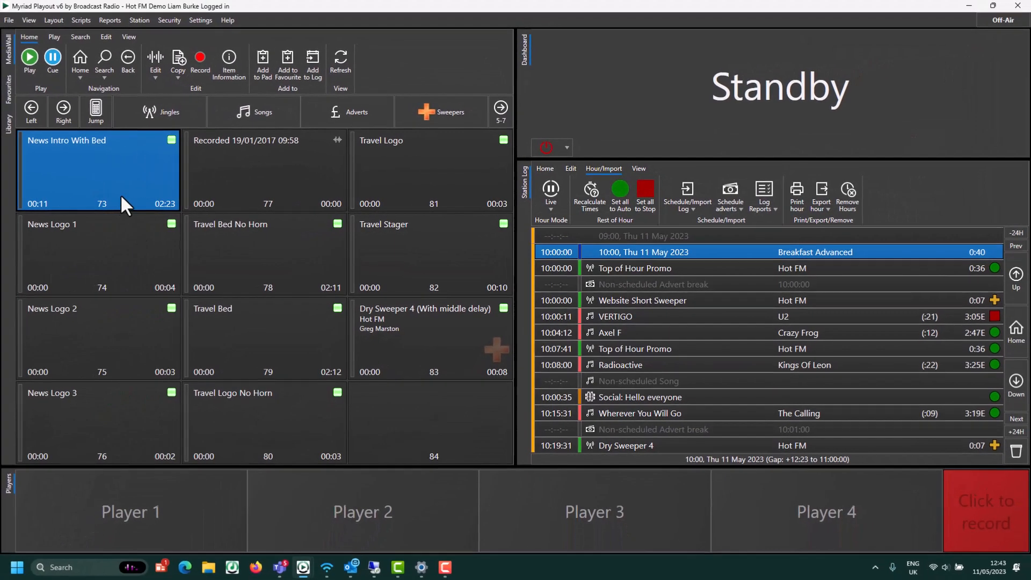
# Load News Intro With Bed into Player 1 and start playing it.
pyautogui.moveTo(54, 194); pyautogui.dragTo(37, 573)
pyautogui.moveTo(107, 527); pyautogui.dragTo(108, 527)
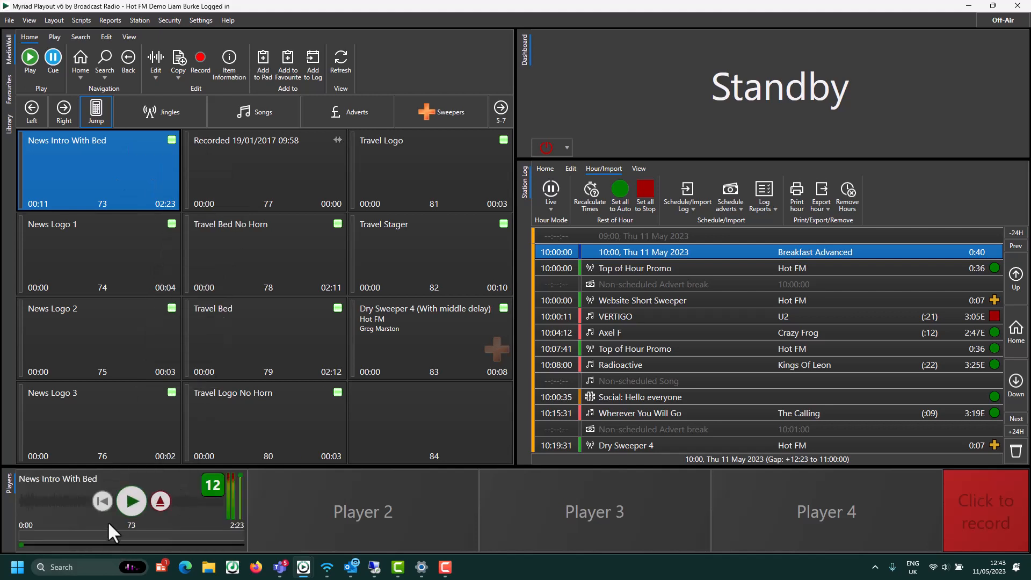
pyautogui.click(140, 500)
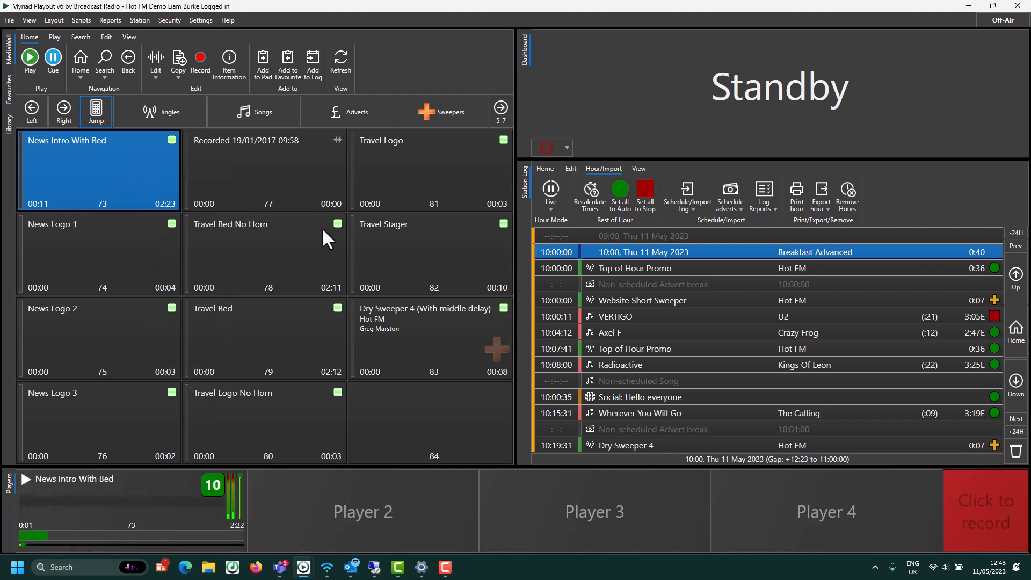